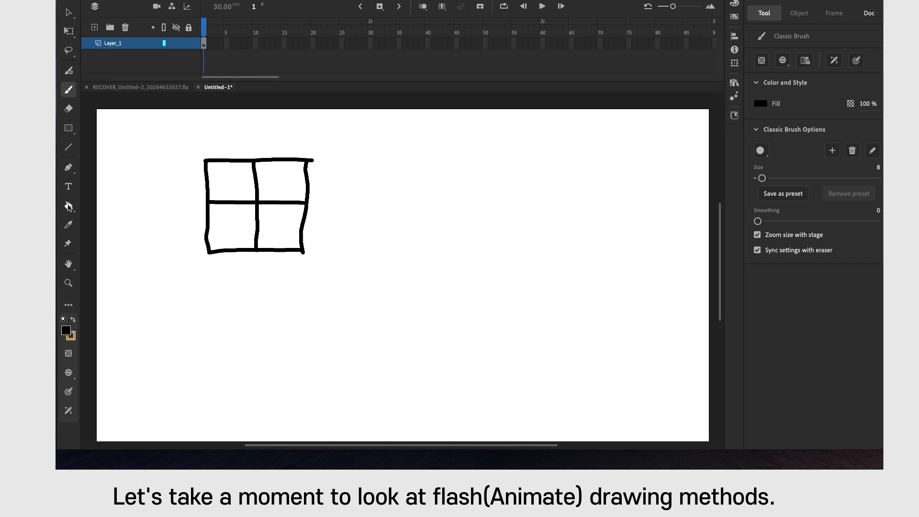
Step: Fill the drawn grid's upper-left cell bright green, its upper-right cell dark grey and its lower-right cell red using the Paint Bucket
{"action": "left_click", "coordinate": [67, 331]}
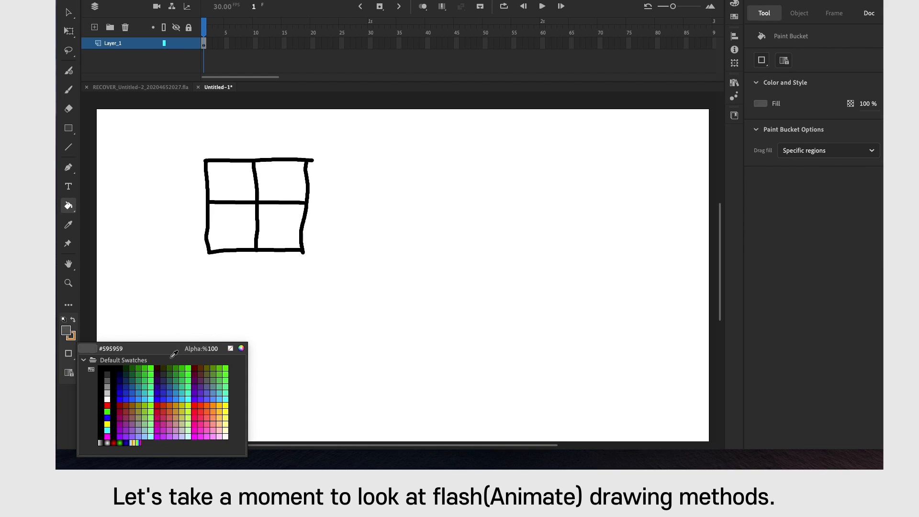
{"action": "left_click", "coordinate": [156, 378]}
{"action": "left_click", "coordinate": [246, 184]}
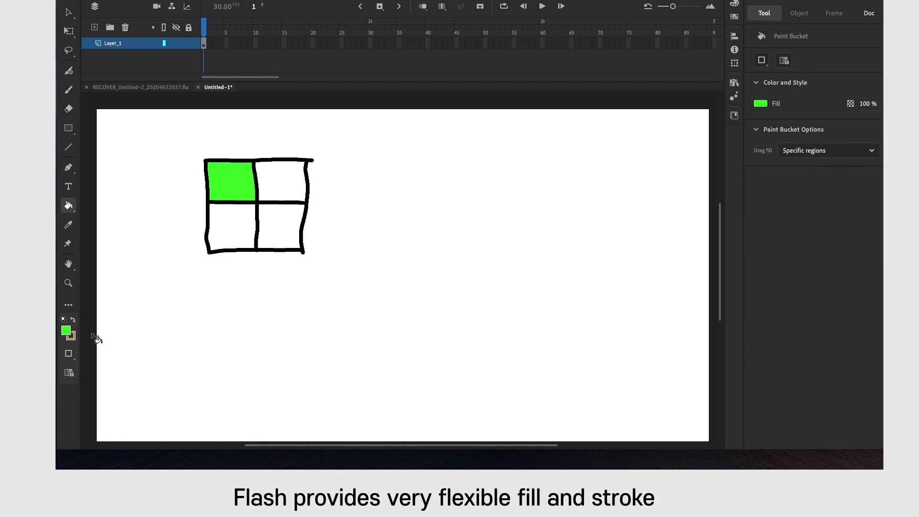
{"action": "left_click", "coordinate": [66, 331]}
{"action": "left_click", "coordinate": [208, 376]}
{"action": "left_click", "coordinate": [280, 186]}
{"action": "left_click", "coordinate": [66, 332]}
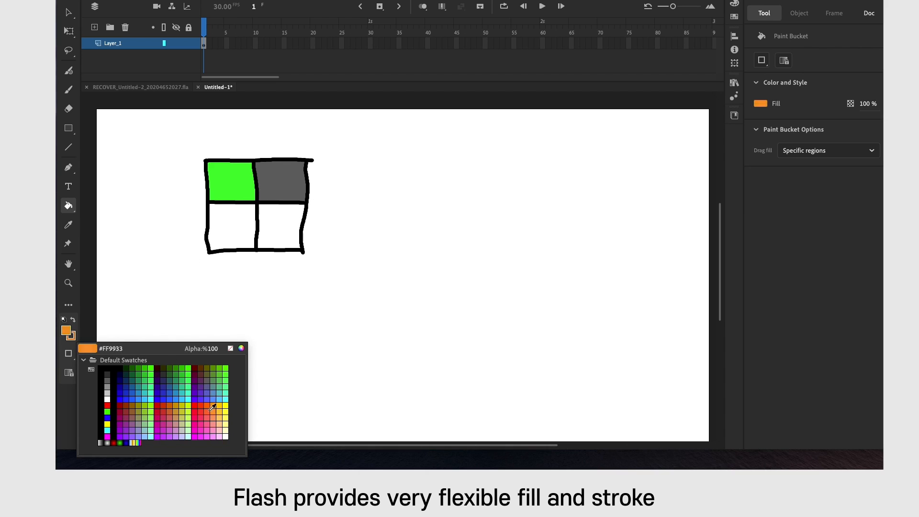
{"action": "left_click", "coordinate": [167, 408]}
{"action": "left_click", "coordinate": [284, 235]}
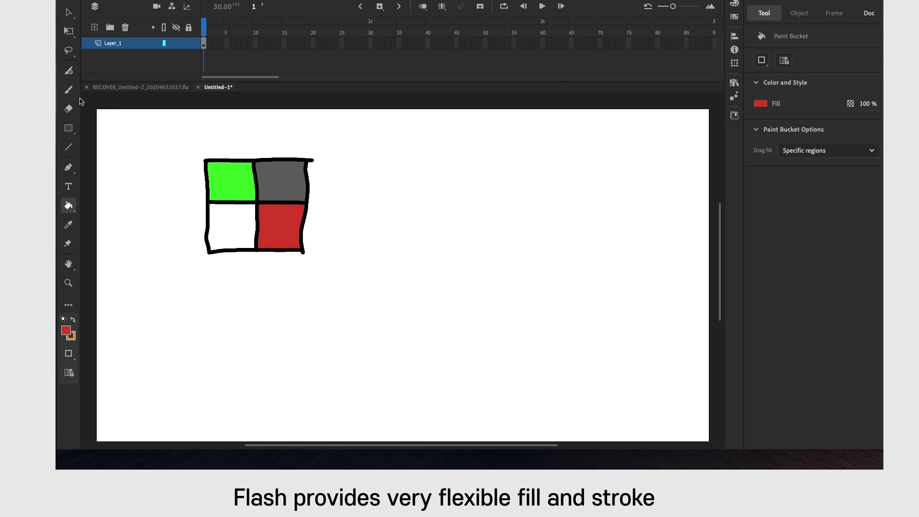
Step: Paint a red freehand circle beside the grid with the Classic Brush and divide it with a green cross
{"action": "left_click", "coordinate": [68, 89]}
{"action": "mouse_move", "coordinate": [396, 242]}
{"action": "left_mouse_down"}
{"action": "mouse_move", "coordinate": [388, 245]}
{"action": "mouse_move", "coordinate": [344, 197]}
{"action": "mouse_move", "coordinate": [397, 156]}
{"action": "mouse_move", "coordinate": [436, 183]}
{"action": "mouse_move", "coordinate": [421, 233]}
{"action": "mouse_move", "coordinate": [378, 245]}
{"action": "left_mouse_up"}
{"action": "left_click", "coordinate": [66, 330]}
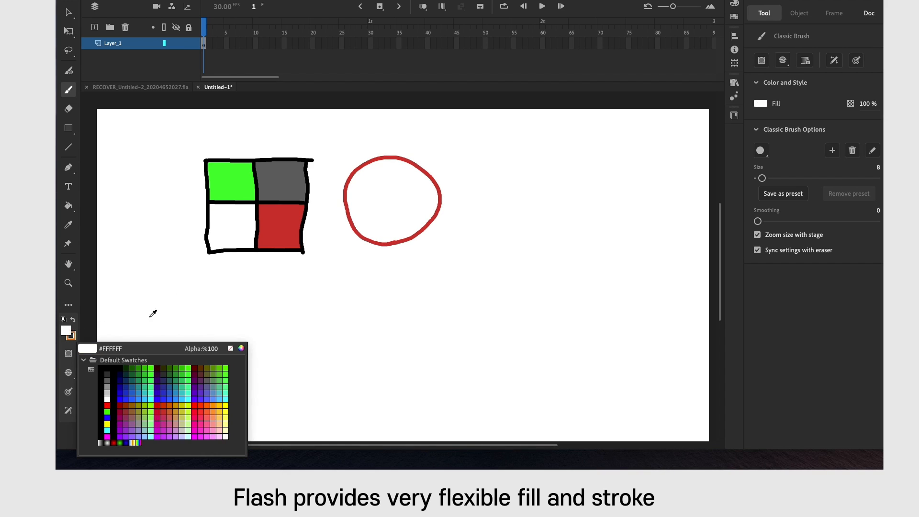
{"action": "left_click", "coordinate": [190, 378]}
{"action": "left_click_drag", "start_coordinate": [389, 158], "coordinate": [389, 242]}
{"action": "left_click_drag", "start_coordinate": [347, 198], "coordinate": [428, 194]}
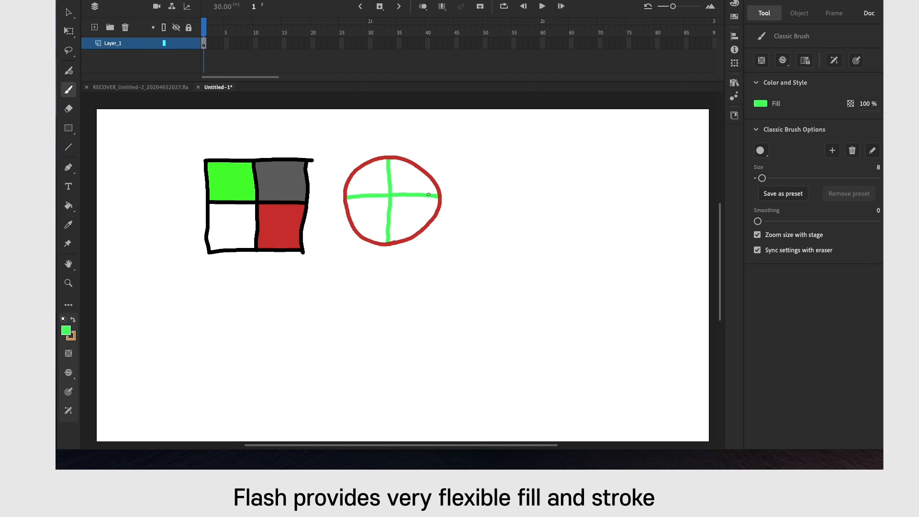
Step: Draw a closed four-sided outline below the grid with the Pen tool and fill it with the current green
{"action": "left_click", "coordinate": [69, 167]}
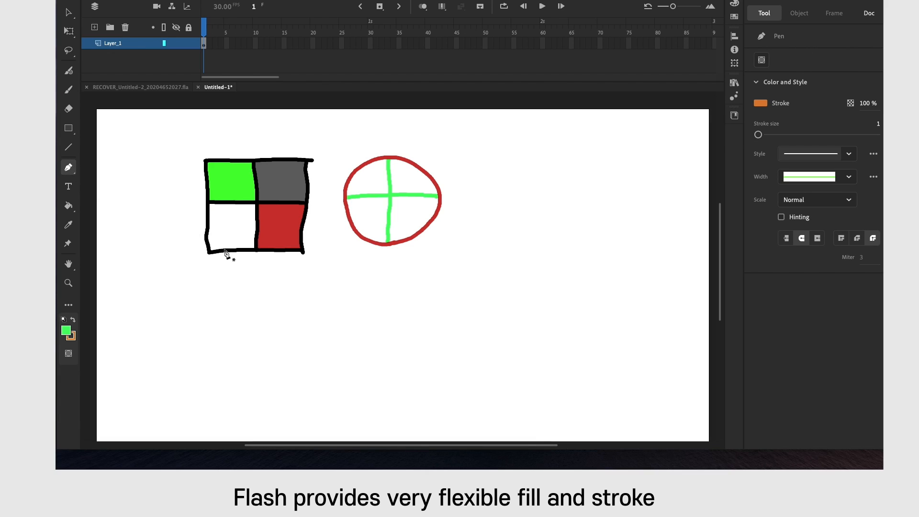
{"action": "left_click_drag", "start_coordinate": [204, 294], "coordinate": [207, 301]}
{"action": "left_click", "coordinate": [362, 289]}
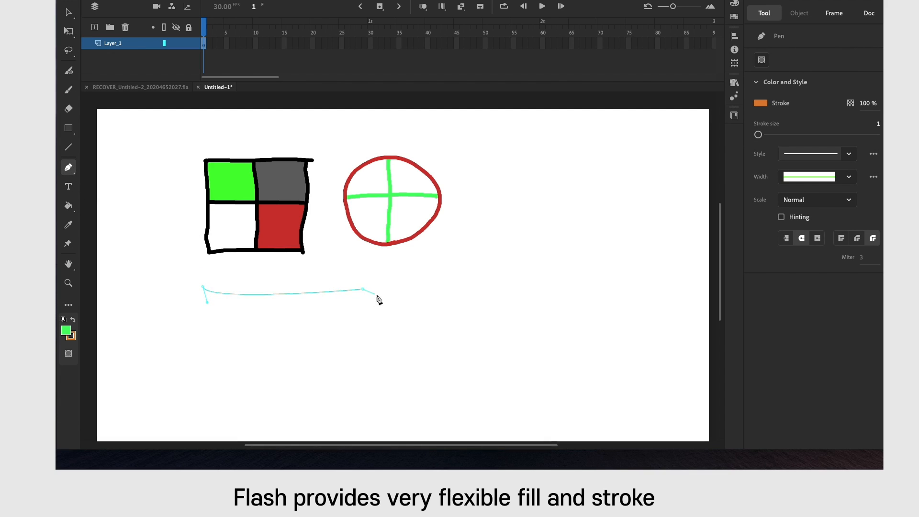
{"action": "left_click", "coordinate": [380, 372]}
{"action": "left_click", "coordinate": [215, 363]}
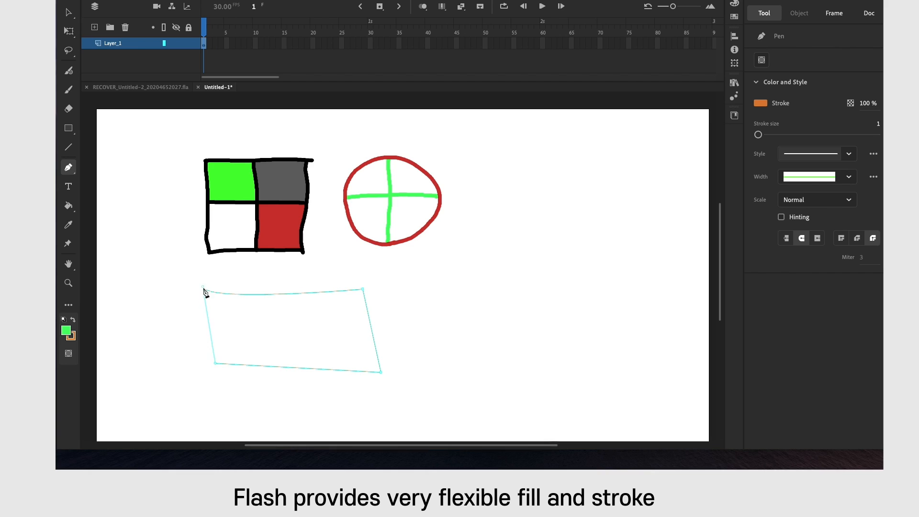
{"action": "left_click", "coordinate": [203, 288]}
{"action": "key", "text": "v"}
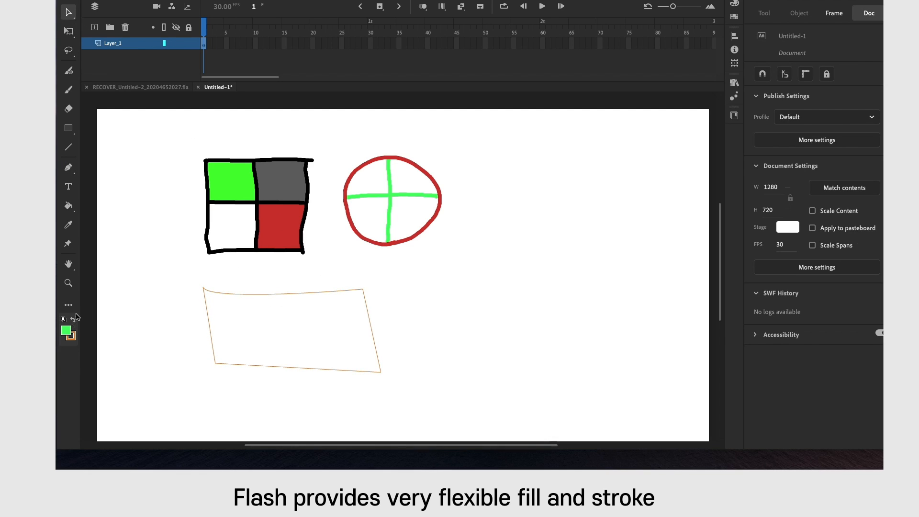
{"action": "left_click", "coordinate": [69, 206]}
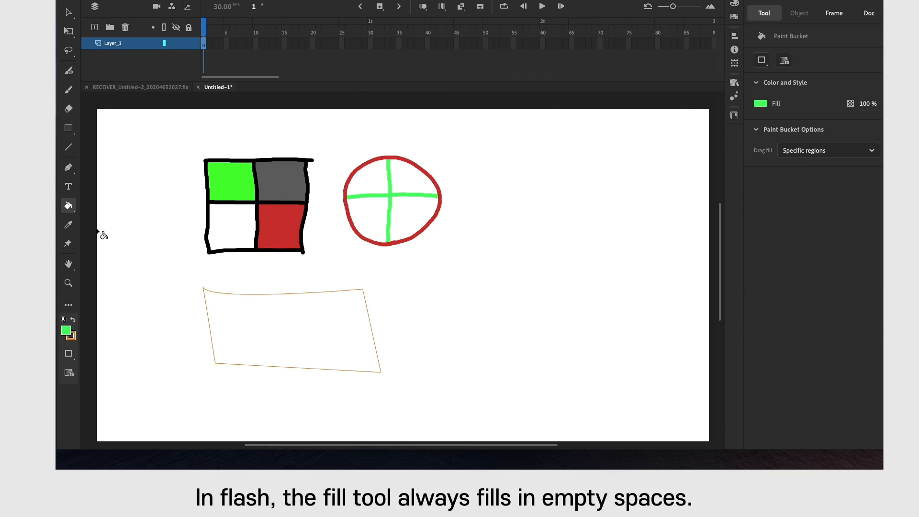
{"action": "left_click", "coordinate": [277, 332]}
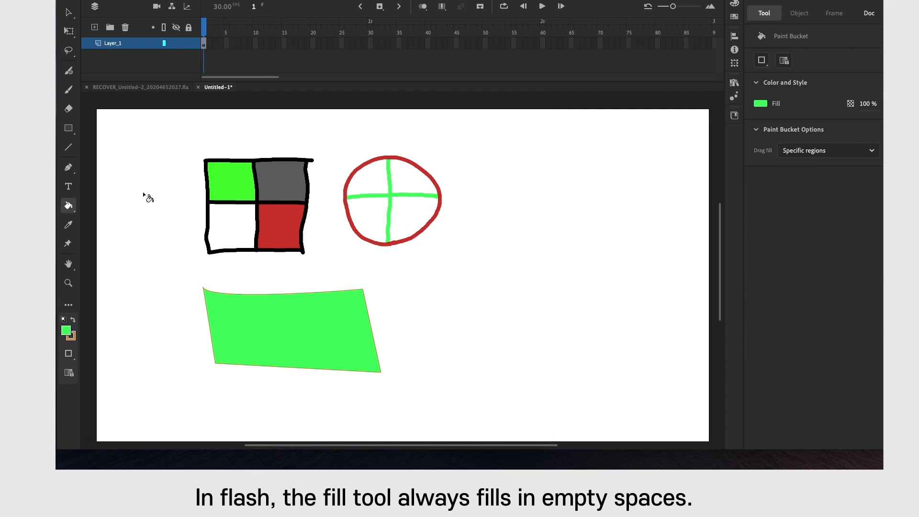
Step: Draw four straight lines below the circle that cross each other and enclose a four-sided area
{"action": "left_click", "coordinate": [69, 147]}
{"action": "left_click_drag", "start_coordinate": [402, 281], "coordinate": [529, 283]}
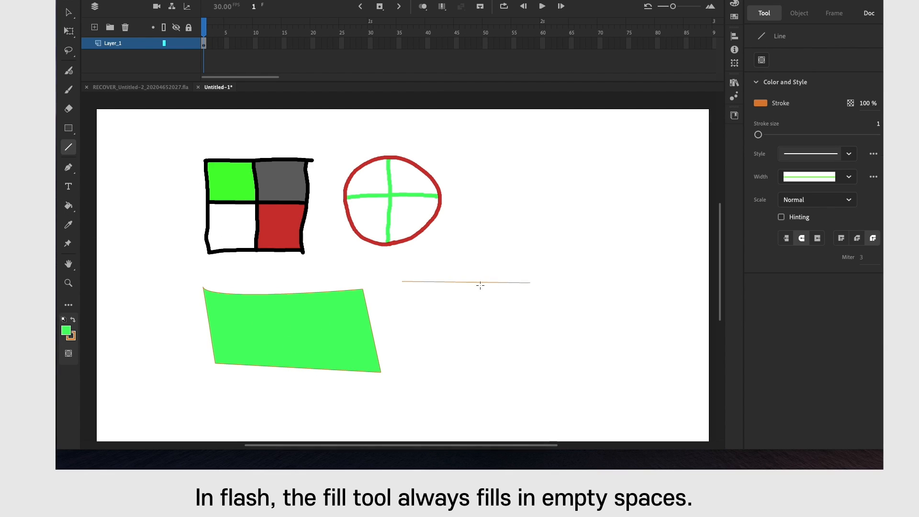
{"action": "mouse_move", "coordinate": [413, 266]}
{"action": "left_mouse_down"}
{"action": "mouse_move", "coordinate": [407, 359]}
{"action": "mouse_move", "coordinate": [536, 339]}
{"action": "left_mouse_up"}
{"action": "left_click_drag", "start_coordinate": [491, 261], "coordinate": [509, 368]}
Step: Fill the area enclosed by the crossing lines with blue, and bend its top edge outward and right edge inward
{"action": "left_click", "coordinate": [66, 330]}
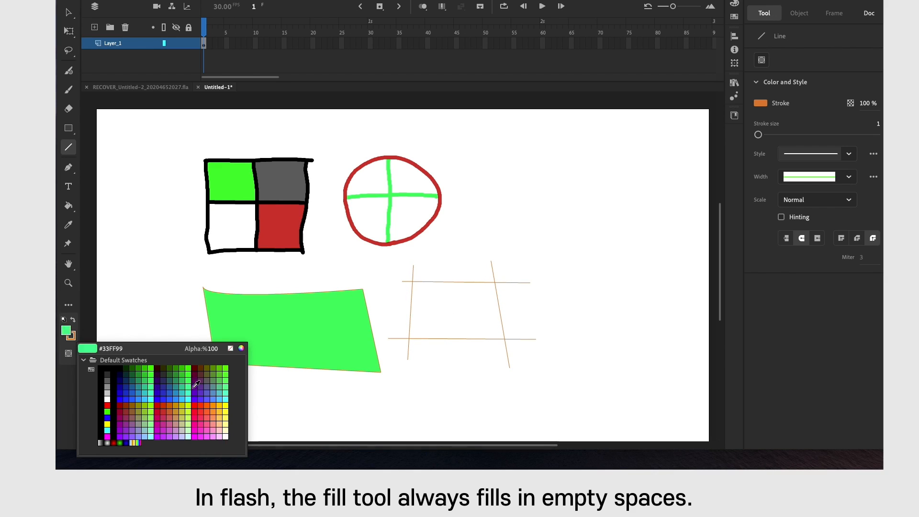
{"action": "left_click", "coordinate": [216, 387]}
{"action": "left_click", "coordinate": [69, 205]}
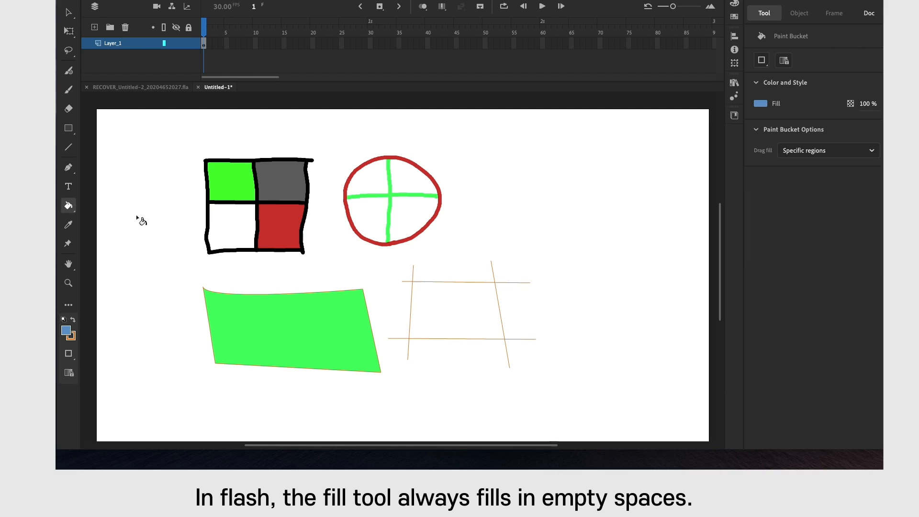
{"action": "left_click", "coordinate": [465, 309]}
{"action": "key", "text": "v"}
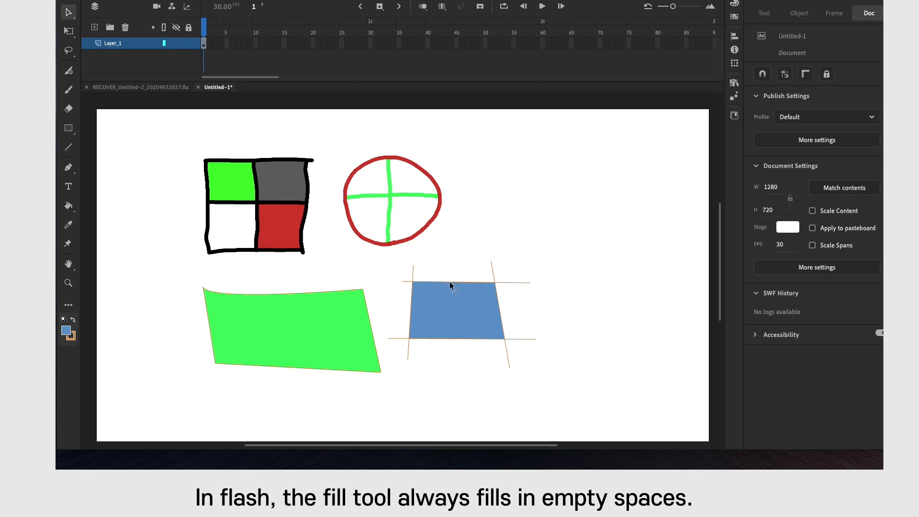
{"action": "left_click_drag", "start_coordinate": [449, 281], "coordinate": [450, 256]}
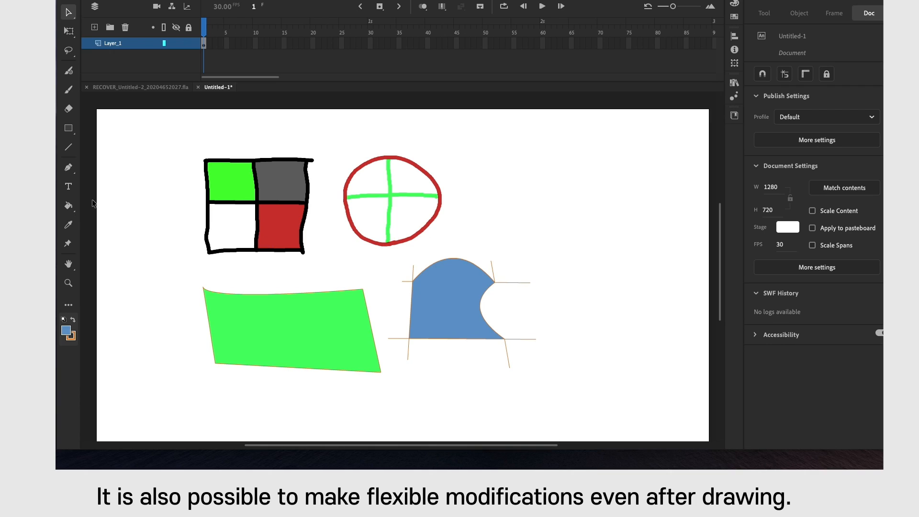
Step: Cut freehand gaps through the blue shape's outline and fill with the Eraser tool
{"action": "left_click", "coordinate": [68, 109]}
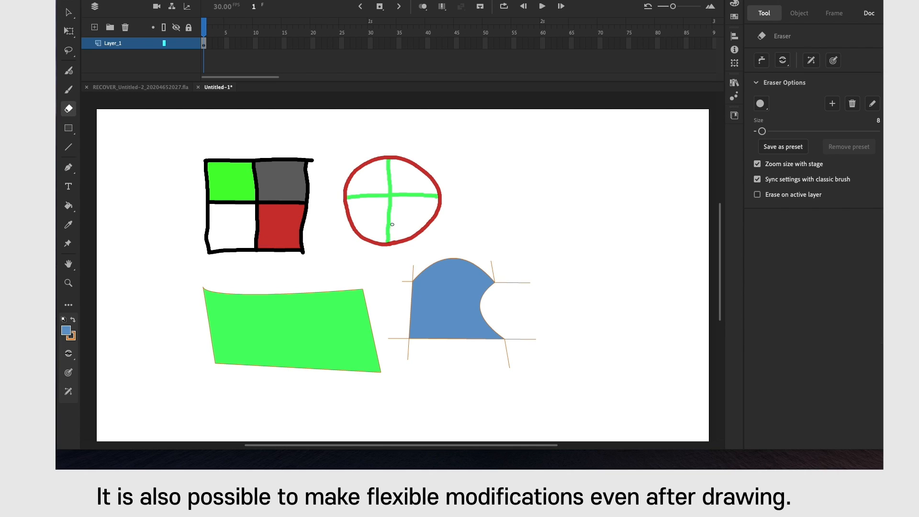
{"action": "mouse_move", "coordinate": [459, 250]}
{"action": "left_mouse_down"}
{"action": "mouse_move", "coordinate": [447, 290]}
{"action": "mouse_move", "coordinate": [477, 304]}
{"action": "left_mouse_up"}
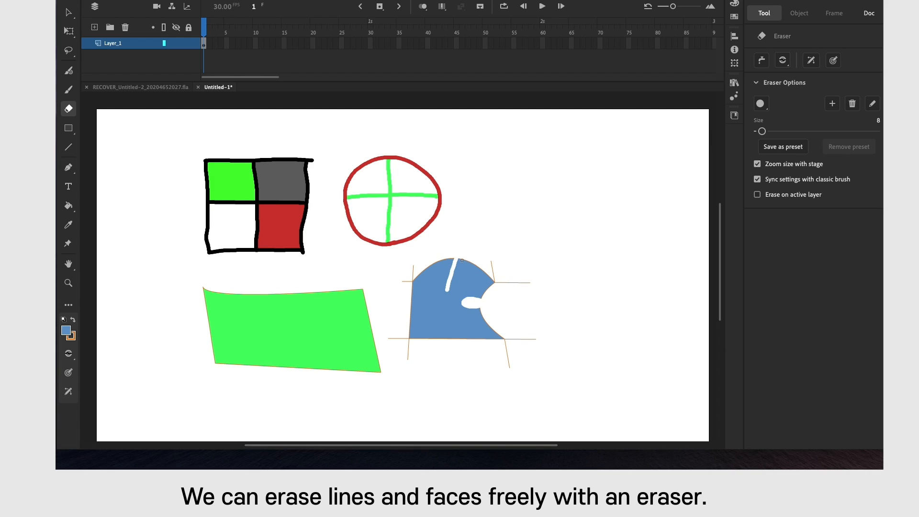
{"action": "left_click_drag", "start_coordinate": [458, 250], "coordinate": [451, 283]}
{"action": "mouse_move", "coordinate": [405, 307]}
{"action": "left_mouse_down"}
{"action": "mouse_move", "coordinate": [425, 304]}
{"action": "mouse_move", "coordinate": [397, 305]}
{"action": "mouse_move", "coordinate": [411, 309]}
{"action": "left_mouse_up"}
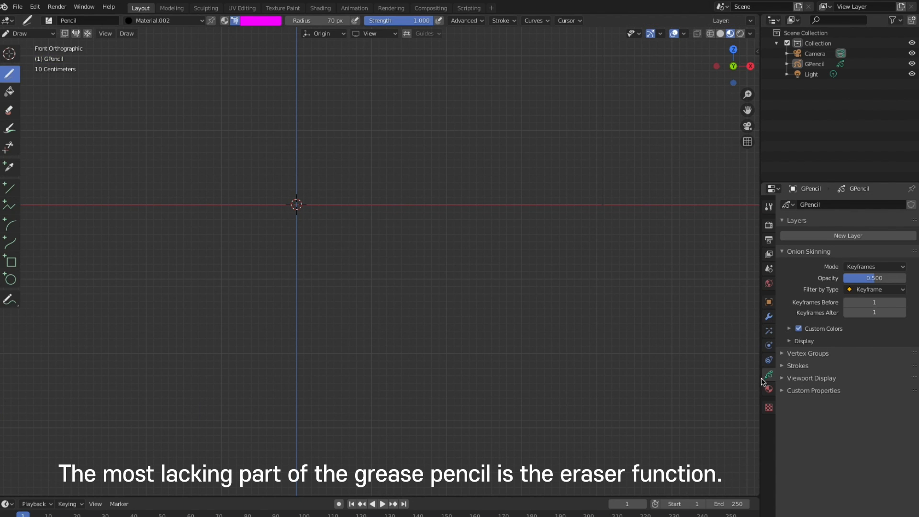
Step: In Blender, draw a freehand orange Grease Pencil circle around the origin using the stroke material Material.001
{"action": "left_click", "coordinate": [768, 388]}
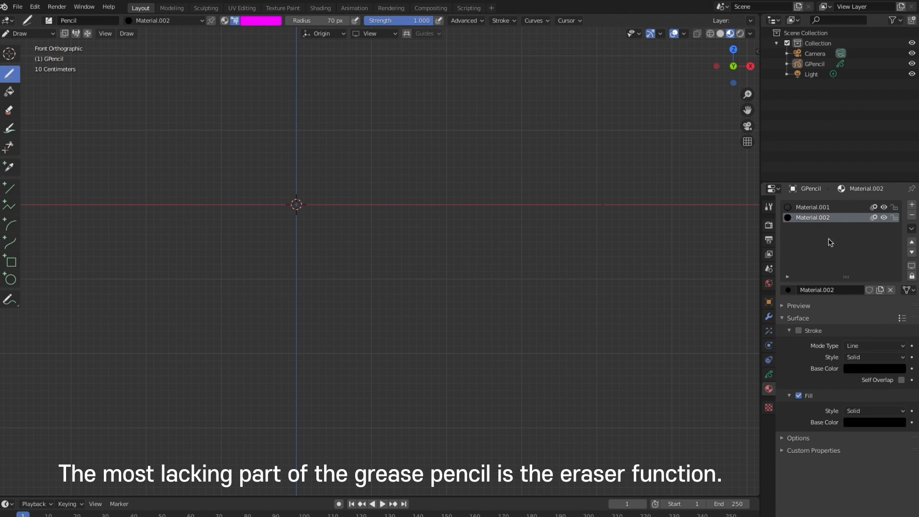
{"action": "left_click", "coordinate": [827, 208]}
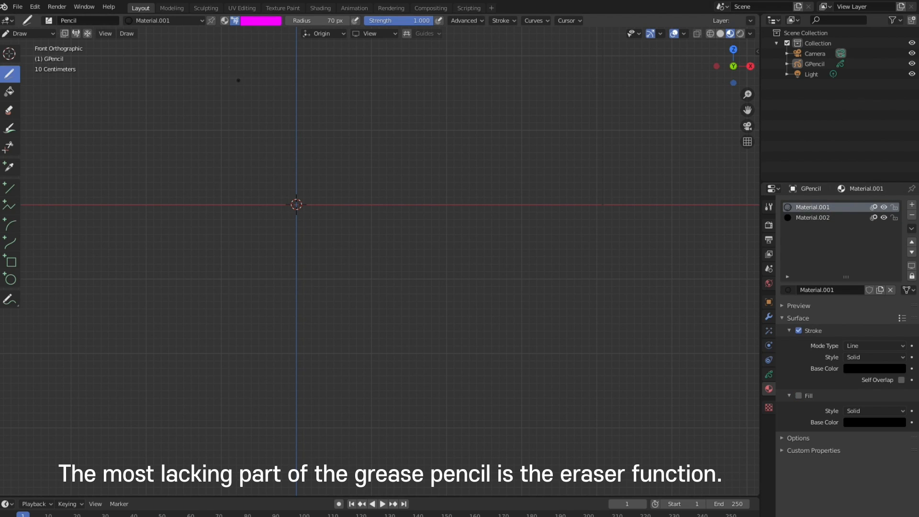
{"action": "left_click", "coordinate": [263, 21]}
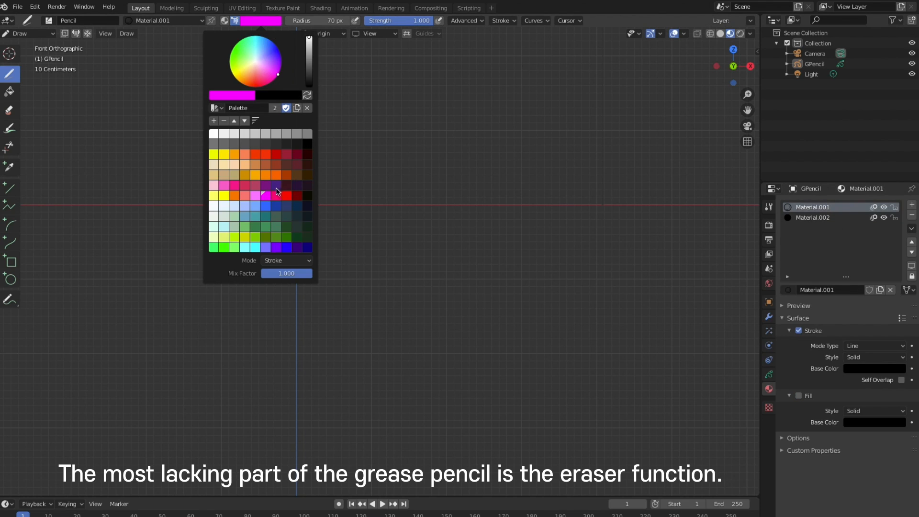
{"action": "left_click", "coordinate": [265, 174]}
{"action": "mouse_move", "coordinate": [354, 141]}
{"action": "left_mouse_down"}
{"action": "mouse_move", "coordinate": [331, 141]}
{"action": "mouse_move", "coordinate": [246, 181]}
{"action": "mouse_move", "coordinate": [266, 293]}
{"action": "mouse_move", "coordinate": [396, 279]}
{"action": "mouse_move", "coordinate": [402, 172]}
{"action": "mouse_move", "coordinate": [349, 144]}
{"action": "left_mouse_up"}
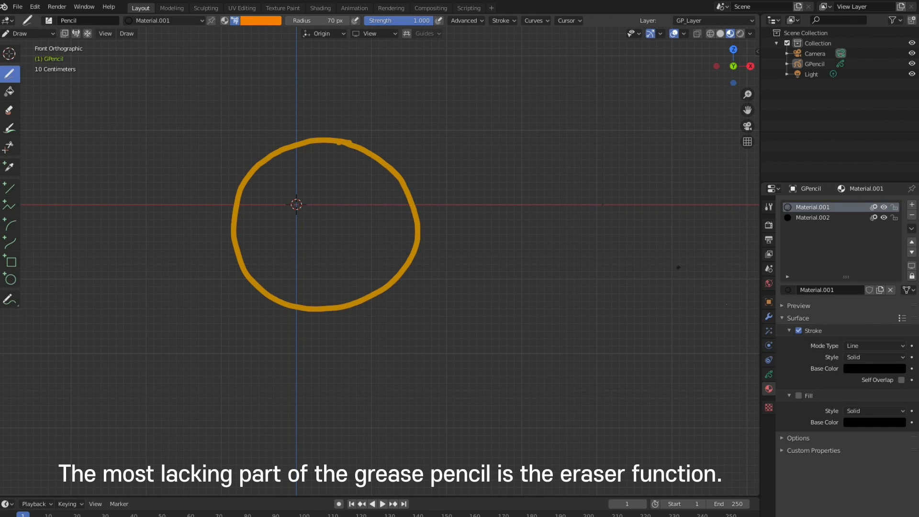
Step: Fill the inside of the orange circle with light blue using Material.002
{"action": "left_click", "coordinate": [812, 218]}
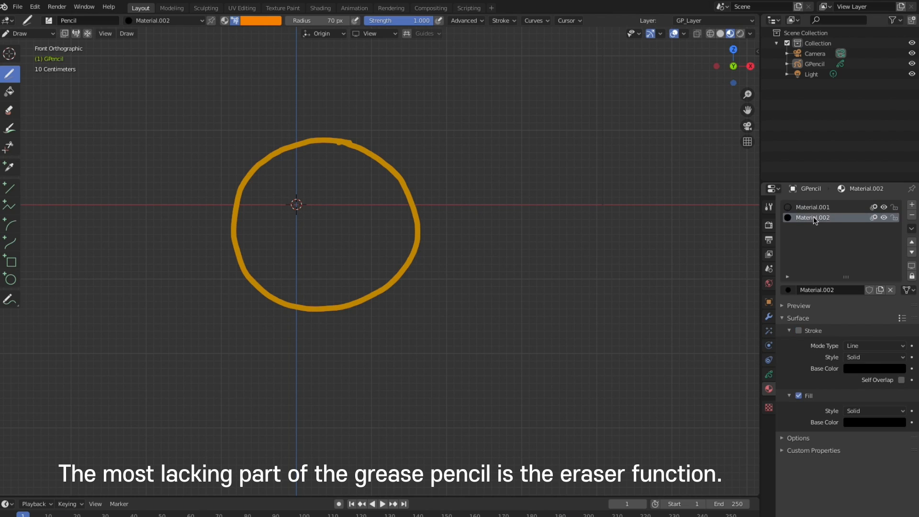
{"action": "left_click", "coordinate": [268, 22]}
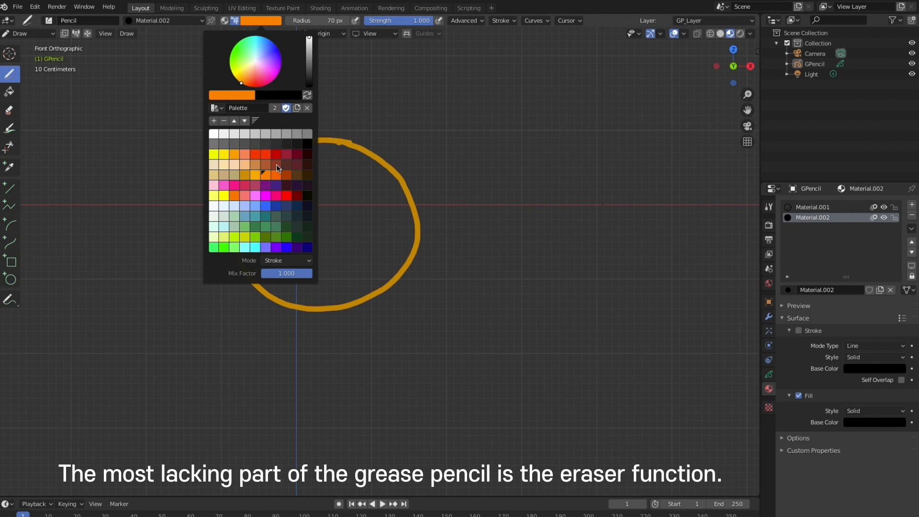
{"action": "left_click", "coordinate": [255, 207]}
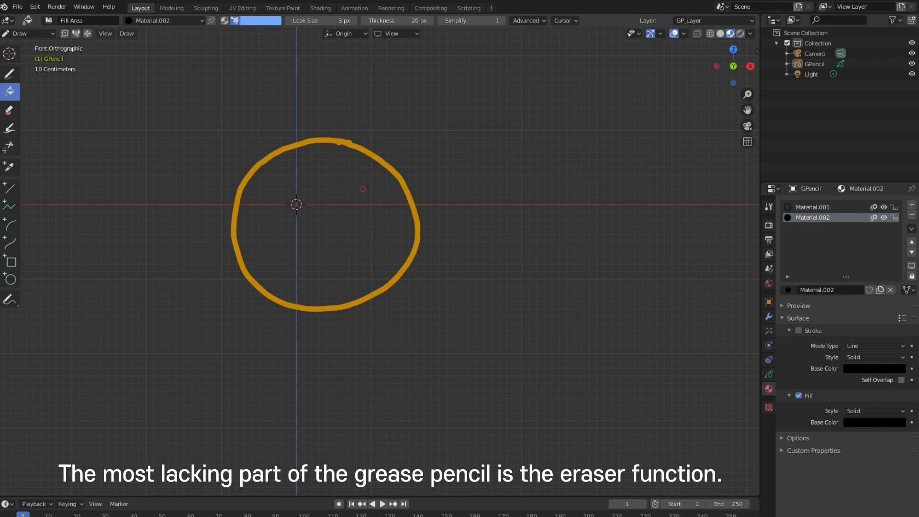
{"action": "left_click", "coordinate": [337, 196]}
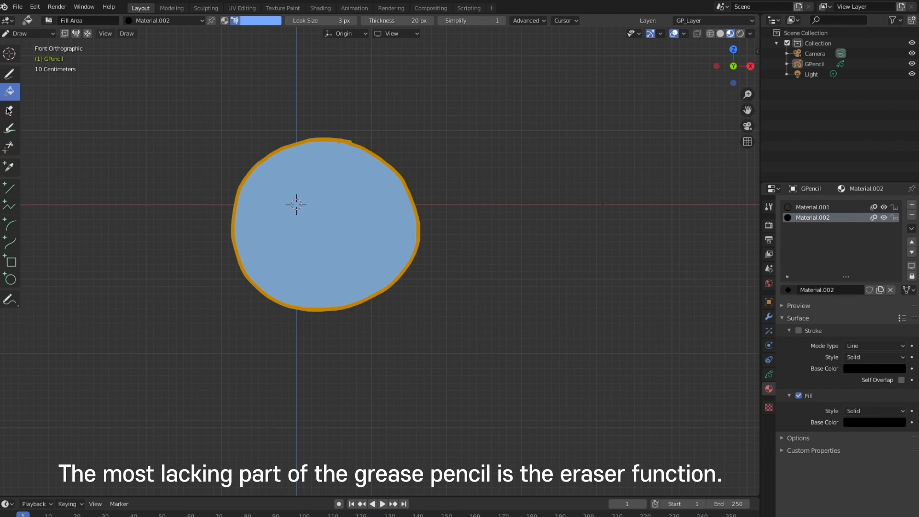
Step: Erase the lower-left part of the circle's outline and rub over the blue fill with the point eraser
{"action": "left_click", "coordinate": [9, 109]}
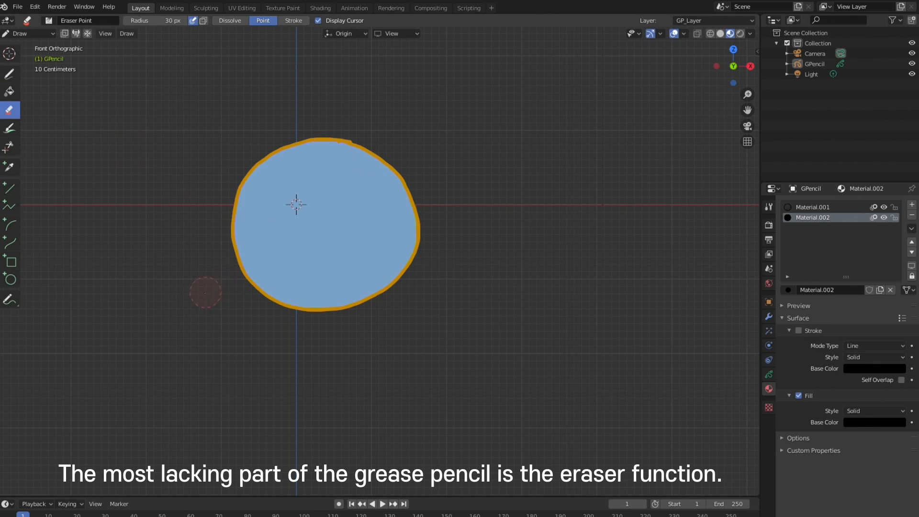
{"action": "left_click_drag", "start_coordinate": [238, 279], "coordinate": [303, 241]}
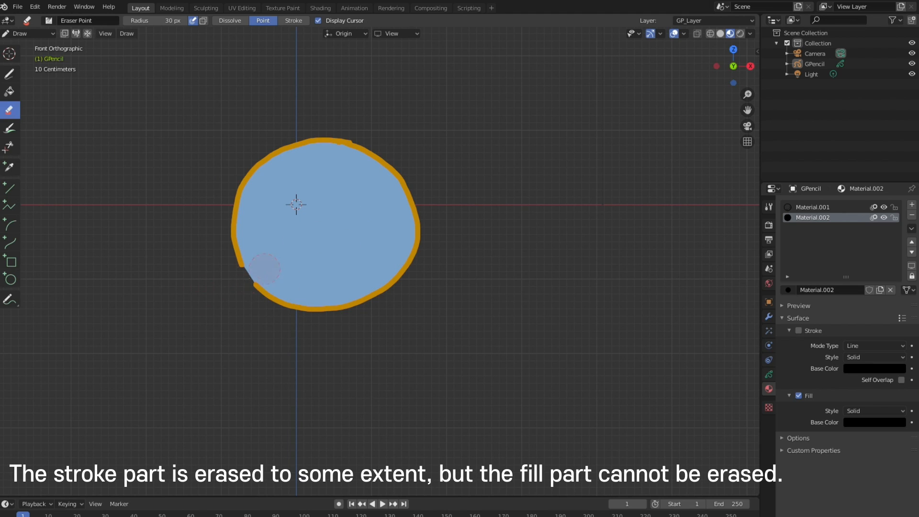
{"action": "mouse_move", "coordinate": [176, 227]}
{"action": "left_mouse_down"}
{"action": "mouse_move", "coordinate": [282, 217]}
{"action": "mouse_move", "coordinate": [205, 248]}
{"action": "mouse_move", "coordinate": [229, 252]}
{"action": "left_mouse_up"}
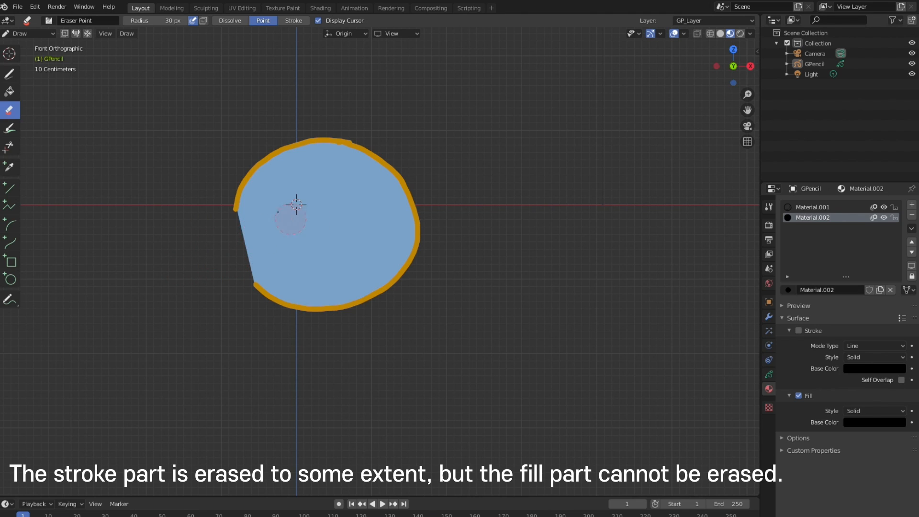
Step: Switch to Edit Mode and try to box-select the blue fill through the gap in the outline
{"action": "left_click", "coordinate": [28, 34]}
{"action": "left_click", "coordinate": [22, 58]}
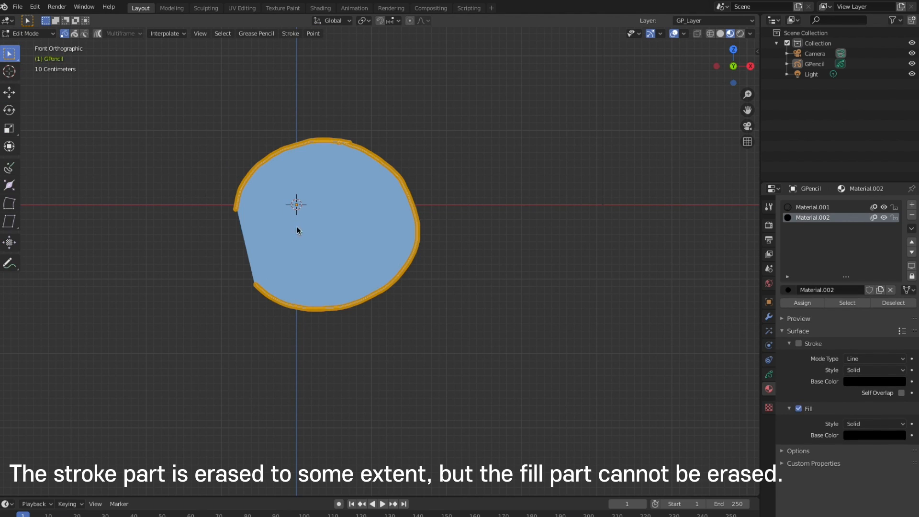
{"action": "left_click_drag", "start_coordinate": [191, 243], "coordinate": [345, 230]}
{"action": "left_click_drag", "start_coordinate": [180, 227], "coordinate": [353, 235]}
{"action": "left_click_drag", "start_coordinate": [175, 231], "coordinate": [369, 253]}
{"action": "left_click_drag", "start_coordinate": [173, 245], "coordinate": [357, 246]}
{"action": "left_click_drag", "start_coordinate": [174, 221], "coordinate": [334, 250]}
{"action": "left_click_drag", "start_coordinate": [191, 243], "coordinate": [355, 255]}
{"action": "left_click_drag", "start_coordinate": [173, 234], "coordinate": [336, 242]}
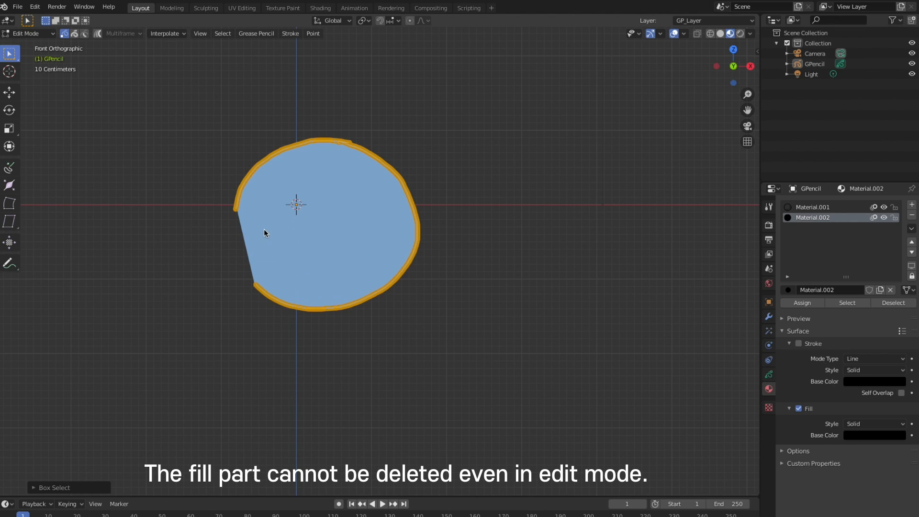
{"action": "left_click_drag", "start_coordinate": [200, 223], "coordinate": [333, 250]}
Step: Box-select the outline points on the circle's upper-left side and delete them as points
{"action": "left_click_drag", "start_coordinate": [180, 160], "coordinate": [241, 228]}
{"action": "key", "text": "x"}
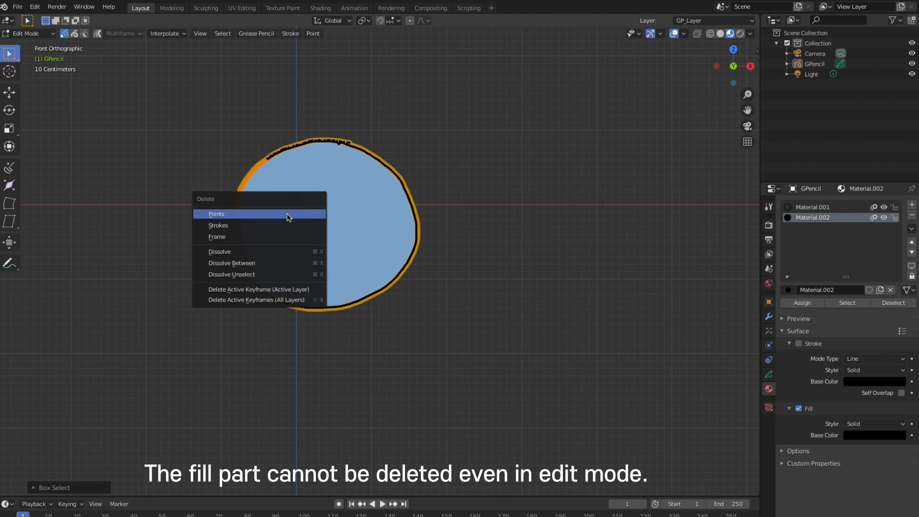
{"action": "left_click", "coordinate": [286, 214]}
Step: Return to Draw mode and rub the point eraser across the upper part of the light blue filled shape
{"action": "left_click", "coordinate": [48, 34]}
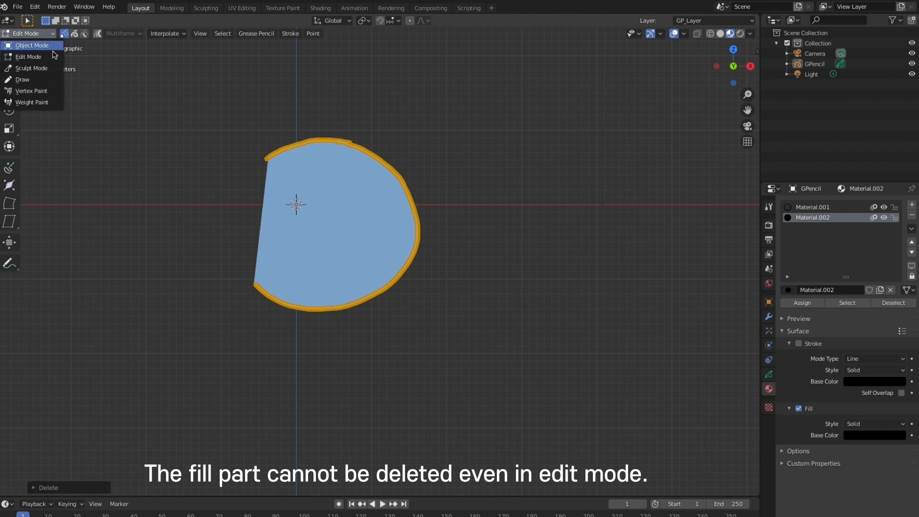
{"action": "left_click", "coordinate": [48, 80]}
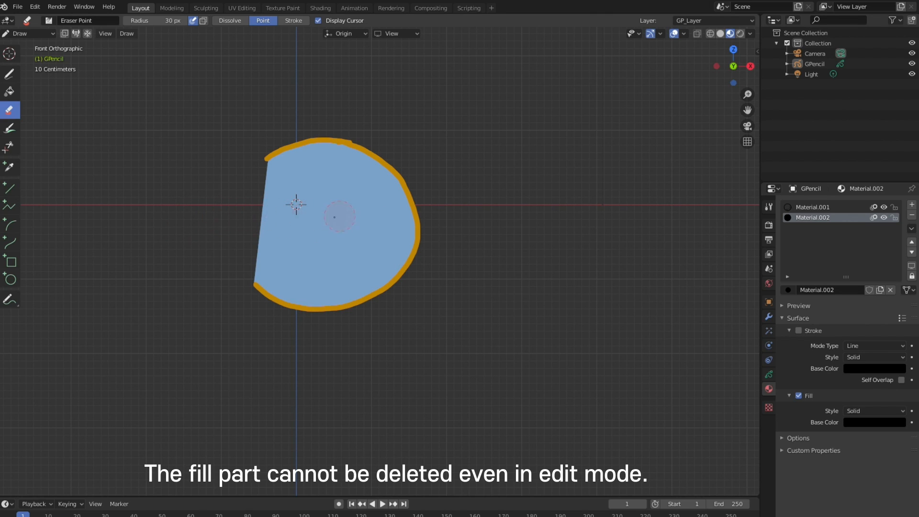
{"action": "mouse_move", "coordinate": [283, 161]}
{"action": "left_mouse_down"}
{"action": "mouse_move", "coordinate": [274, 150]}
{"action": "mouse_move", "coordinate": [335, 148]}
{"action": "mouse_move", "coordinate": [412, 175]}
{"action": "mouse_move", "coordinate": [403, 190]}
{"action": "mouse_move", "coordinate": [379, 192]}
{"action": "left_mouse_up"}
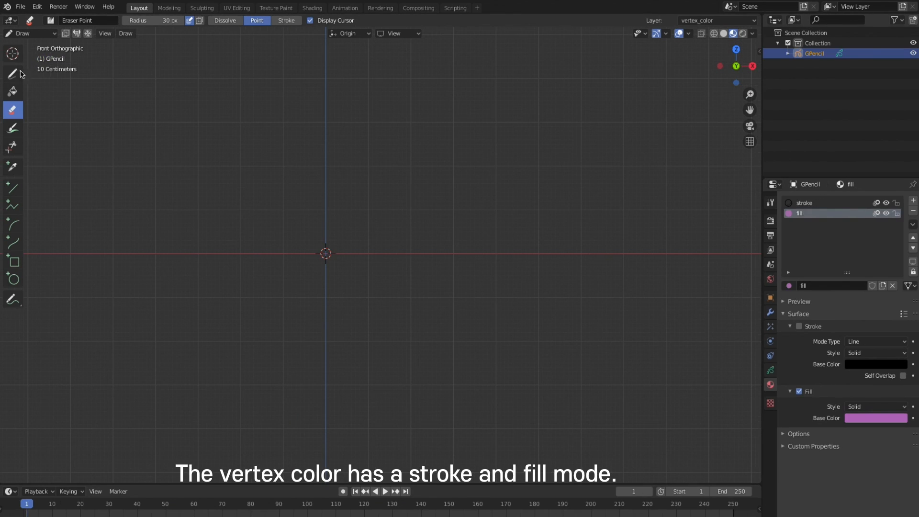
Step: Set the Pencil tool's vertex color mode to Stroke and Fill
{"action": "left_click", "coordinate": [12, 73]}
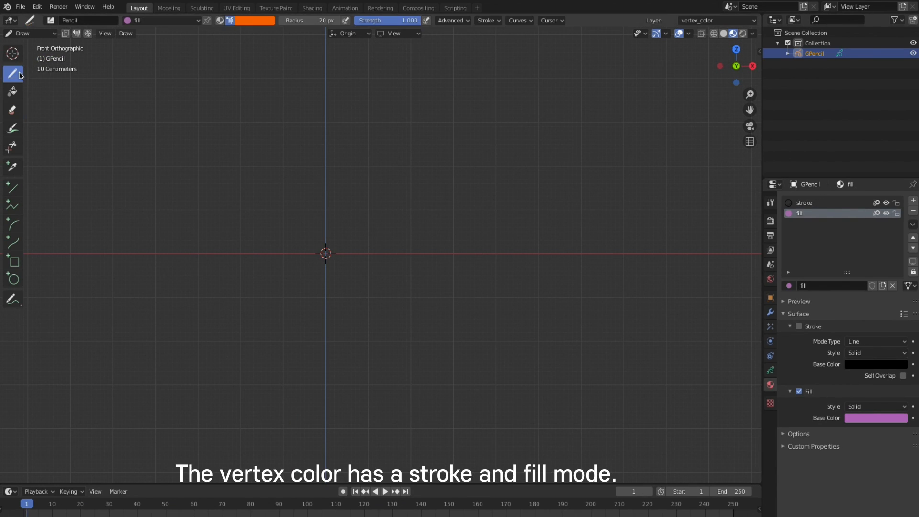
{"action": "left_click", "coordinate": [244, 20]}
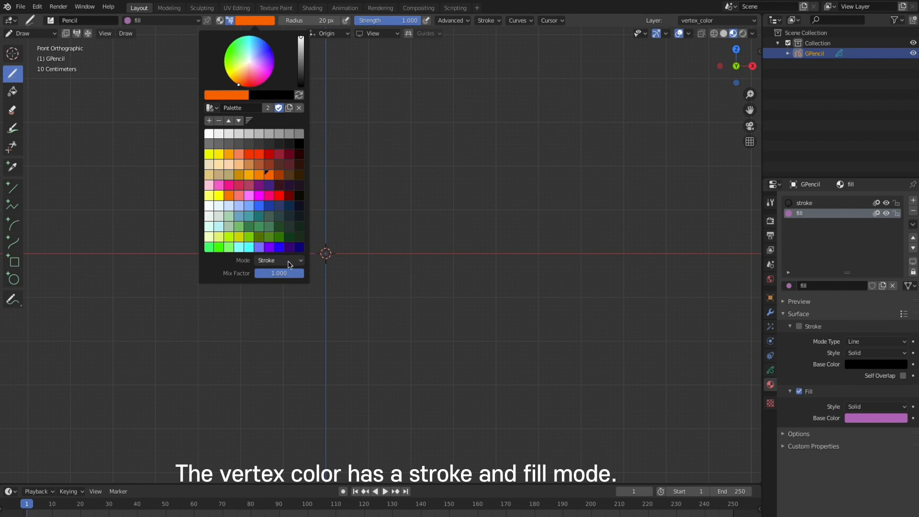
{"action": "left_click", "coordinate": [297, 263]}
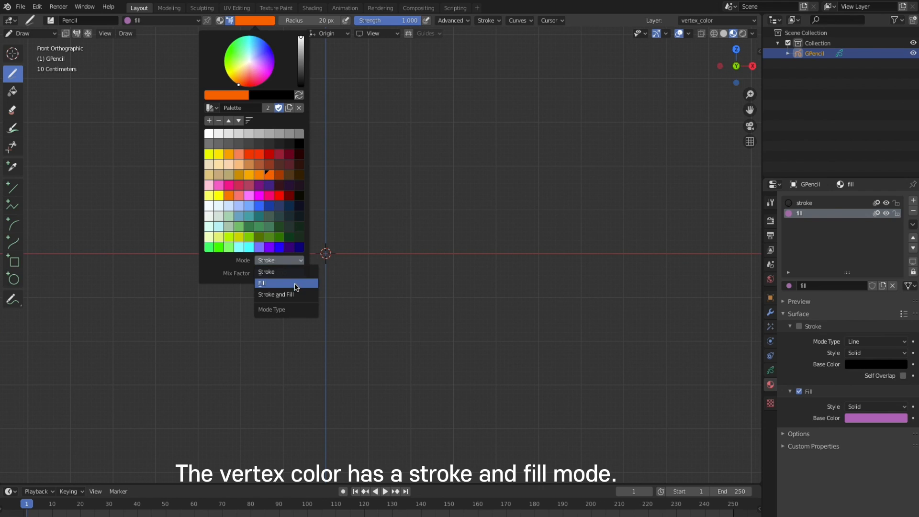
{"action": "left_click", "coordinate": [298, 295]}
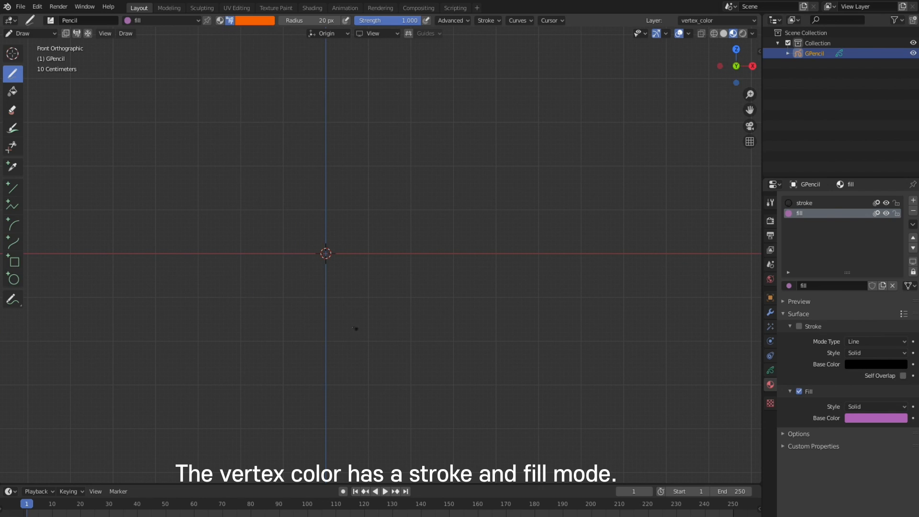
{"action": "left_click", "coordinate": [264, 21]}
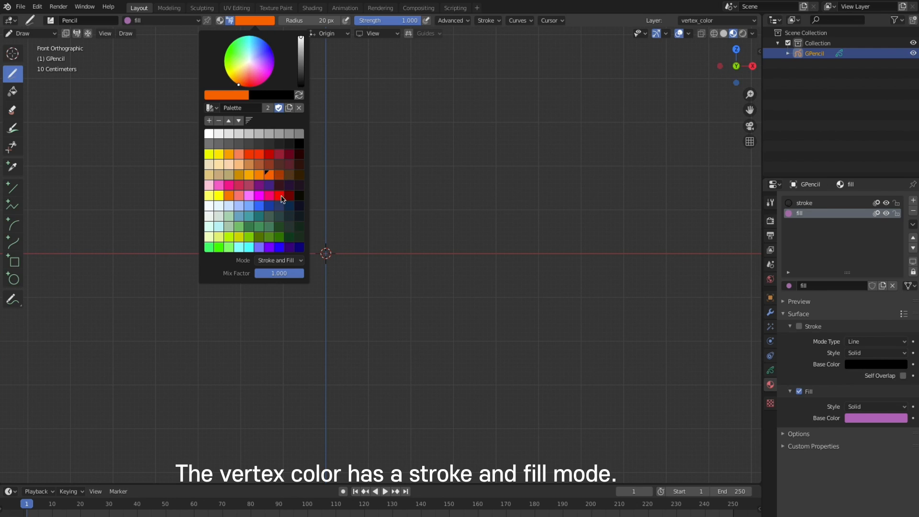
Step: Draw a short vertical orange line with the stroke material and the Pencil radius set to 50 px
{"action": "left_click", "coordinate": [814, 204]}
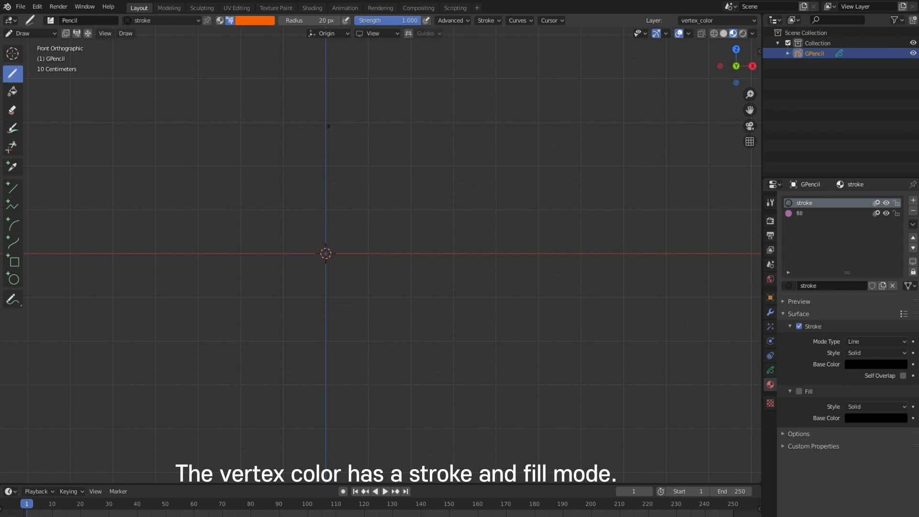
{"action": "left_click_drag", "start_coordinate": [328, 123], "coordinate": [328, 134]}
{"action": "key", "text": "ctrl+z"}
{"action": "double_click", "coordinate": [328, 20]}
{"action": "type", "text": "50"}
{"action": "key", "text": "Return"}
{"action": "left_click_drag", "start_coordinate": [339, 171], "coordinate": [340, 204]}
{"action": "key", "text": "ctrl+z"}
{"action": "left_click_drag", "start_coordinate": [340, 168], "coordinate": [340, 183]}
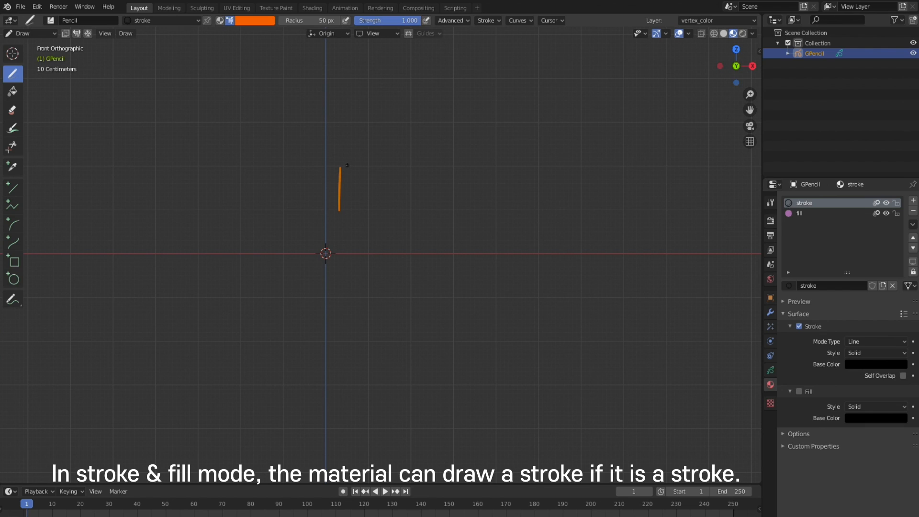
Step: Draw a green vertical line beside the orange one, plus a pink vertical line and a pink square outline
{"action": "left_click", "coordinate": [266, 21]}
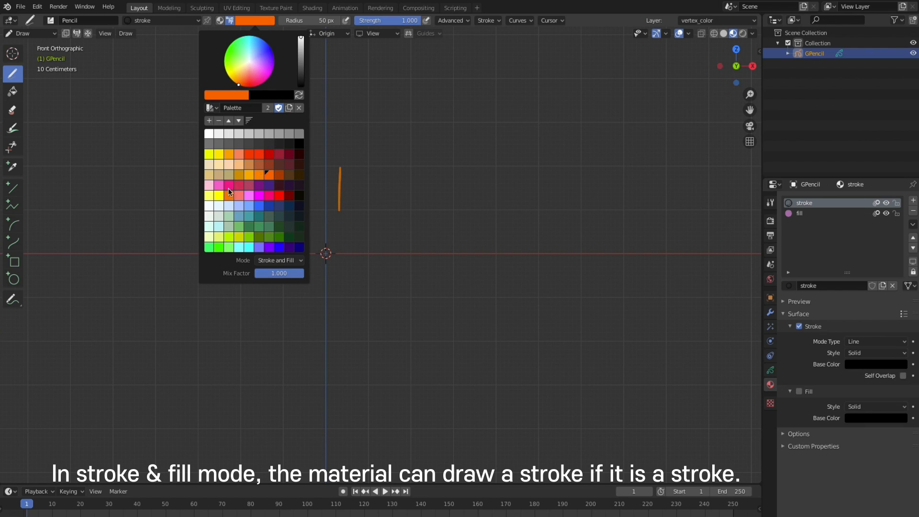
{"action": "left_click", "coordinate": [253, 238]}
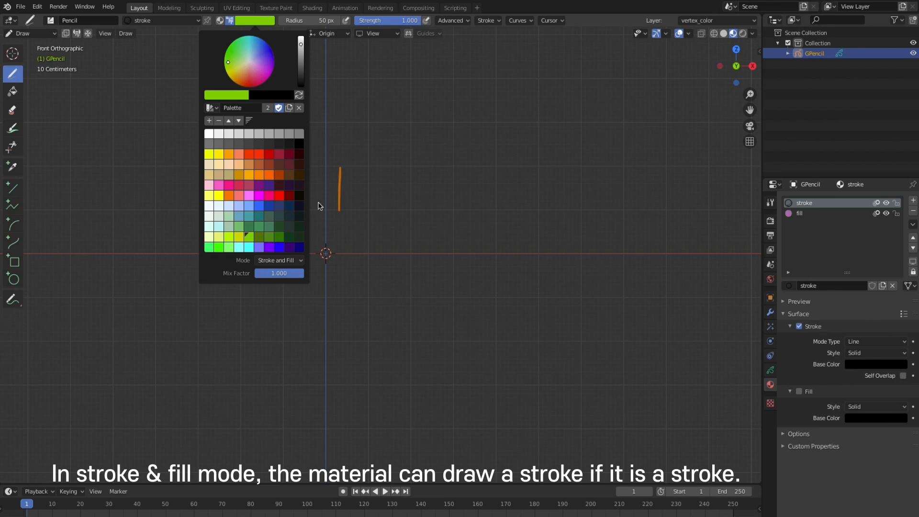
{"action": "left_click_drag", "start_coordinate": [349, 168], "coordinate": [345, 209]}
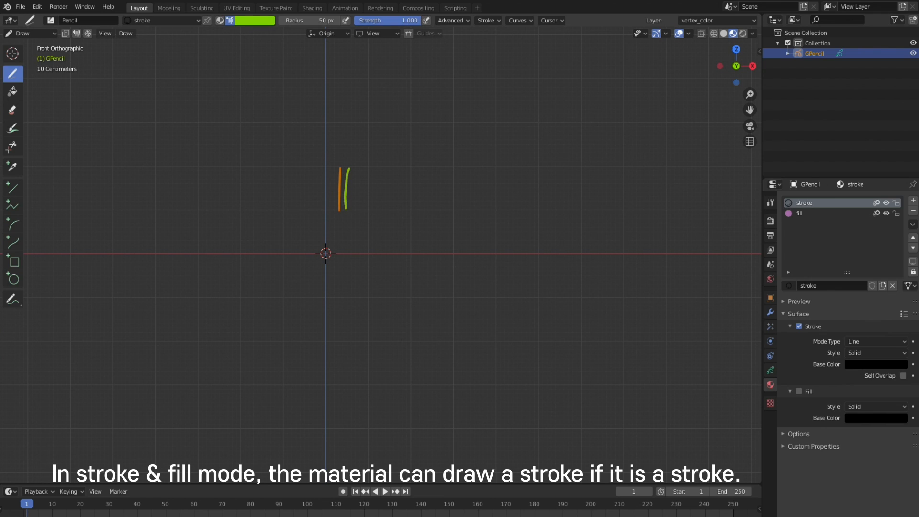
{"action": "left_click", "coordinate": [266, 22]}
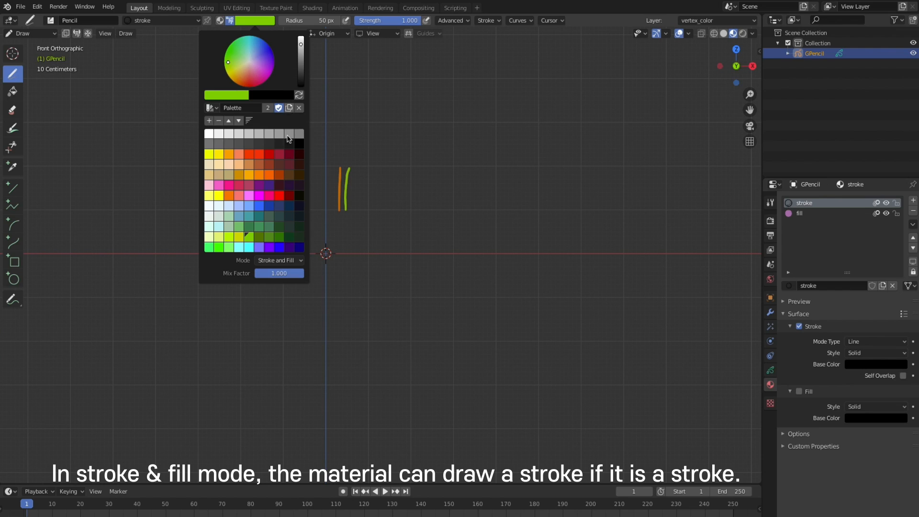
{"action": "left_click", "coordinate": [270, 197]}
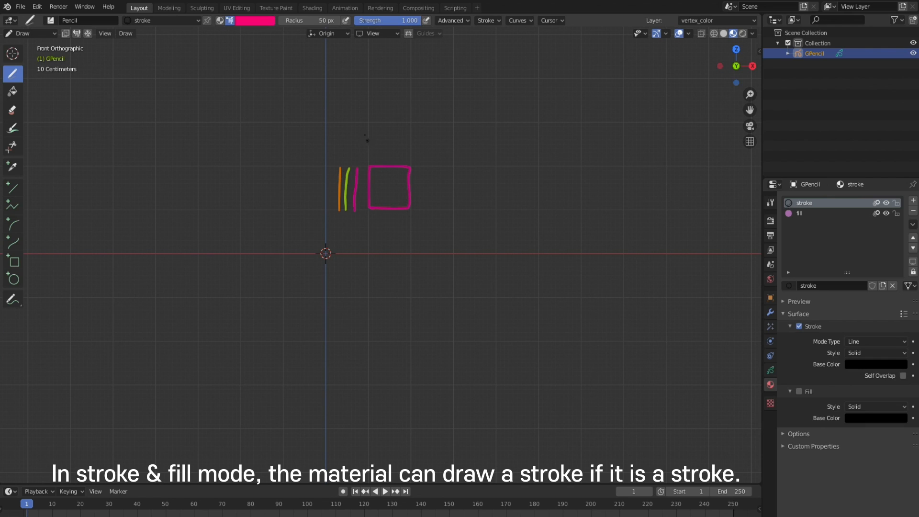
Step: Fill the inside of the pink square with light green using the Fill tool and the fill material
{"action": "left_click", "coordinate": [12, 91]}
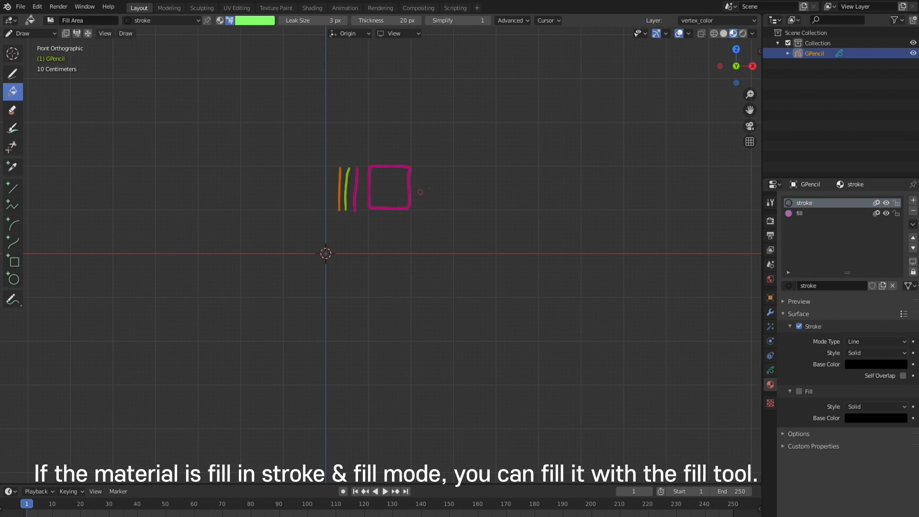
{"action": "left_click", "coordinate": [814, 213]}
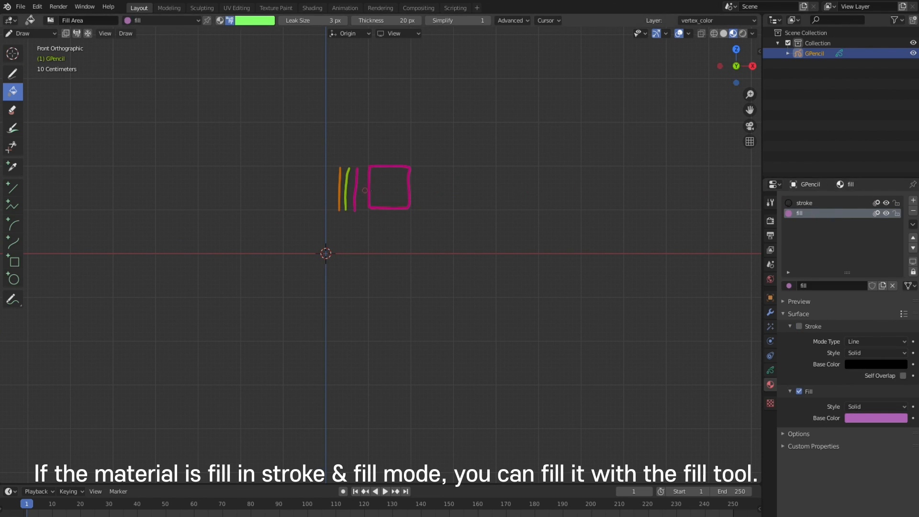
{"action": "left_click", "coordinate": [393, 187]}
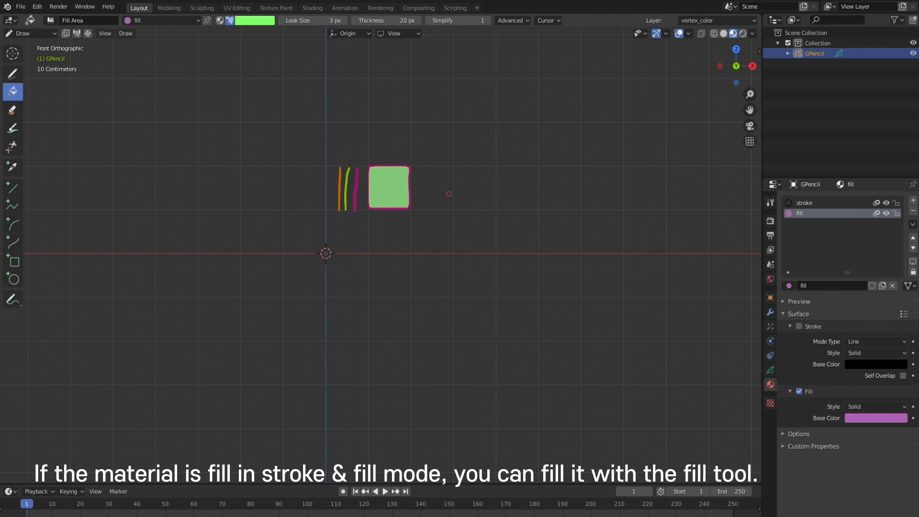
Step: Change the fill's vertex color to pink and refill the green square with it
{"action": "left_click", "coordinate": [254, 20]}
{"action": "left_click", "coordinate": [269, 195]}
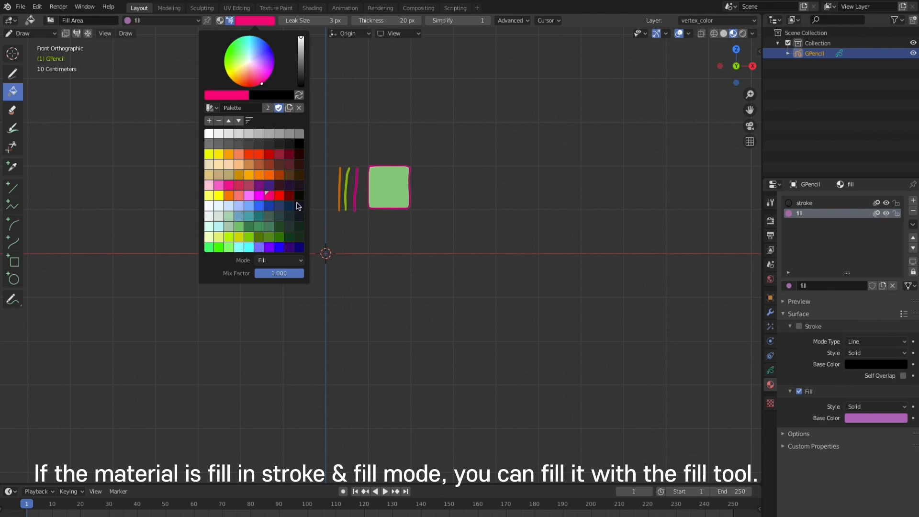
{"action": "left_click", "coordinate": [386, 192]}
{"action": "scroll", "coordinate": [455, 191], "scroll_direction": "up", "scroll_amount": 2}
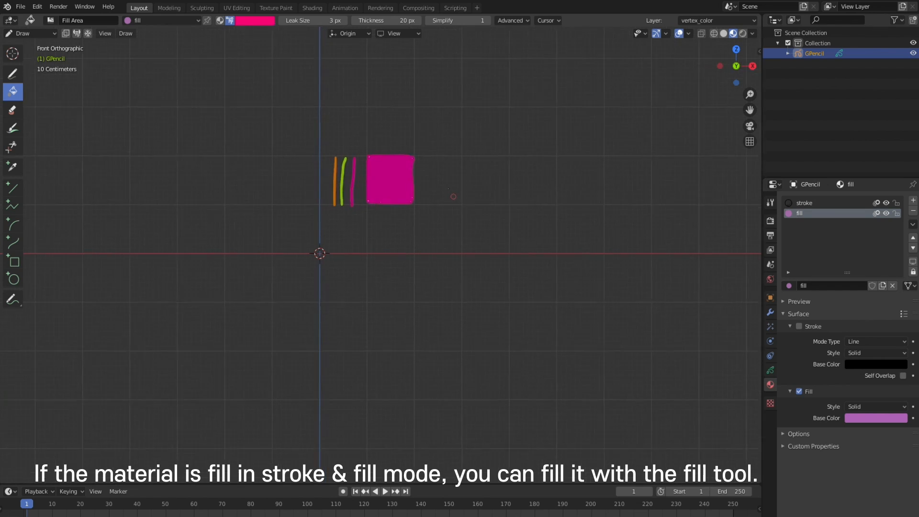
{"action": "middle_click_drag", "start_coordinate": [453, 179], "coordinate": [442, 222], "text": "shift"}
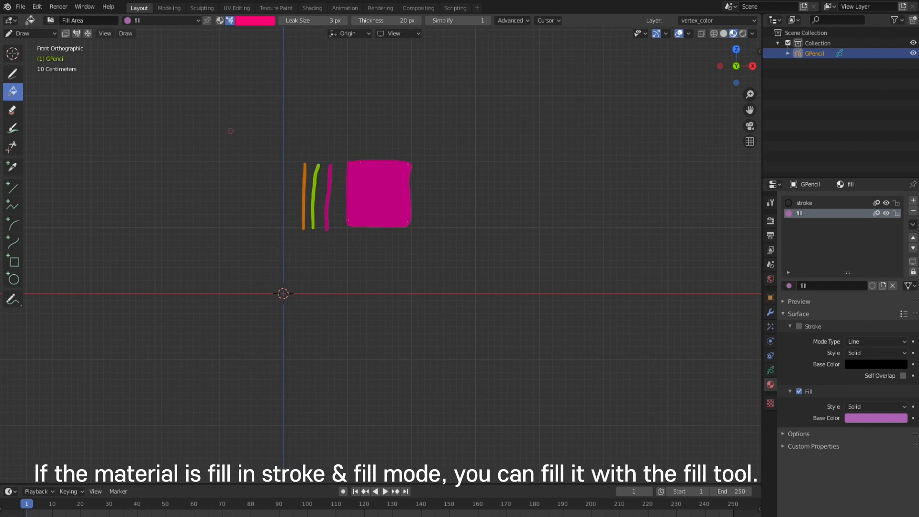
Step: Draw a second pink square outline beside the filled square using the Pencil tool and the stroke material
{"action": "left_click", "coordinate": [12, 73]}
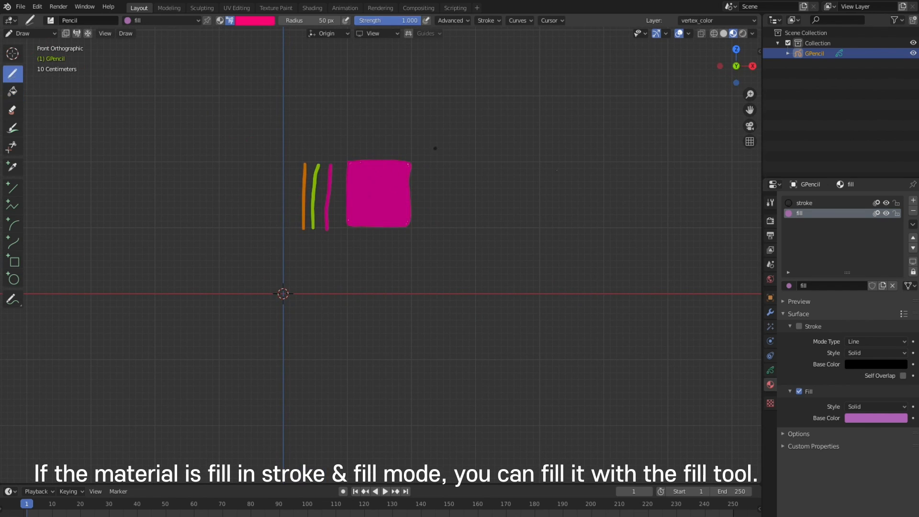
{"action": "left_click", "coordinate": [806, 204]}
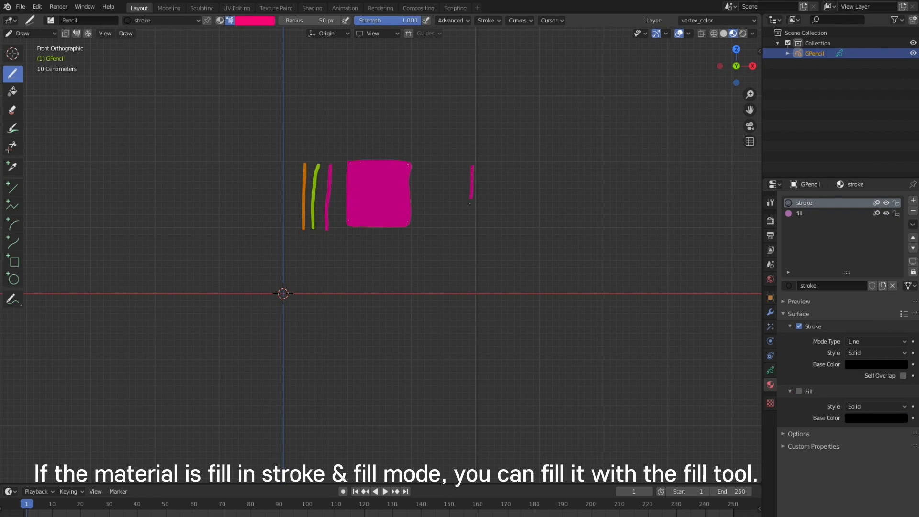
{"action": "mouse_move", "coordinate": [470, 227]}
{"action": "left_mouse_down"}
{"action": "mouse_move", "coordinate": [529, 225]}
{"action": "mouse_move", "coordinate": [531, 179]}
{"action": "mouse_move", "coordinate": [484, 169]}
{"action": "left_mouse_up"}
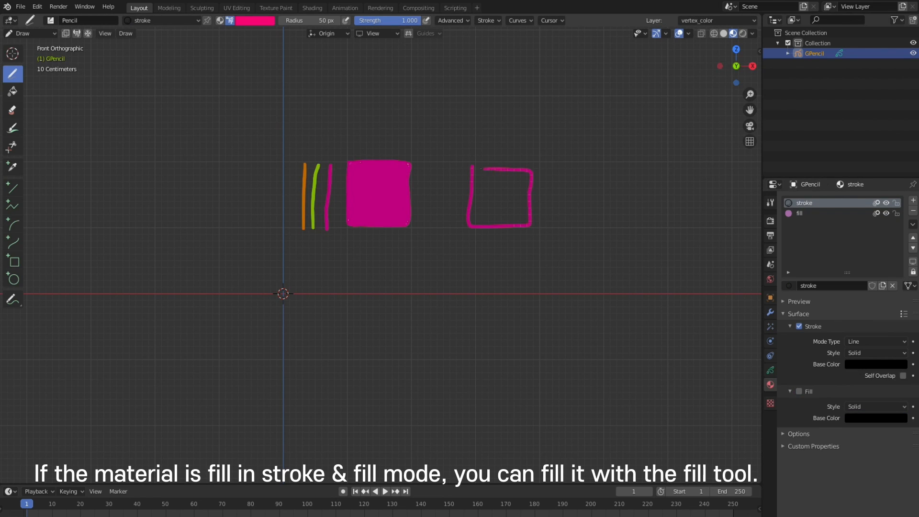
Step: Fill the inside of the second square with pink using the Fill tool and the fill material
{"action": "left_click", "coordinate": [800, 214]}
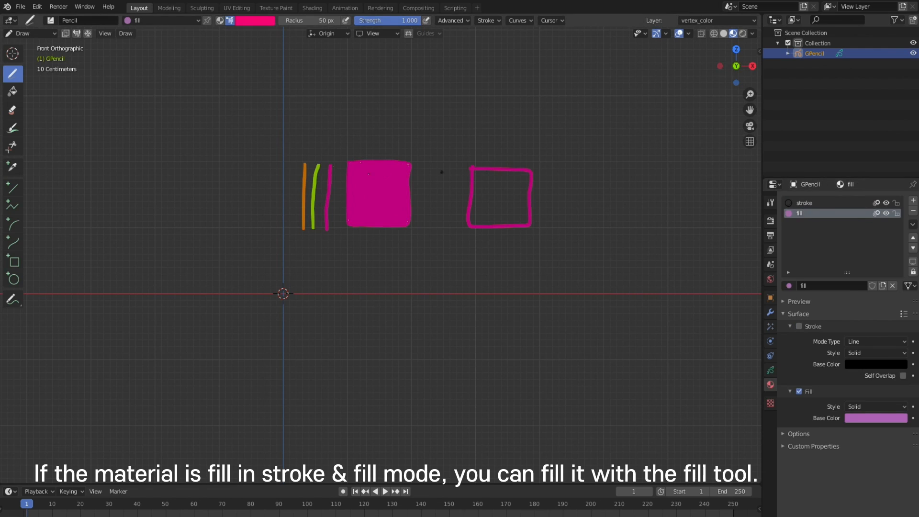
{"action": "left_click", "coordinate": [13, 91]}
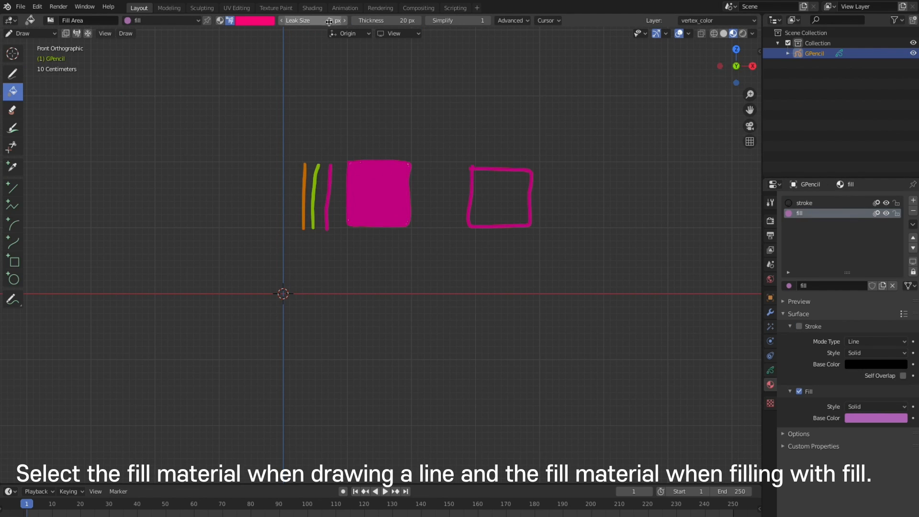
{"action": "left_click", "coordinate": [520, 202]}
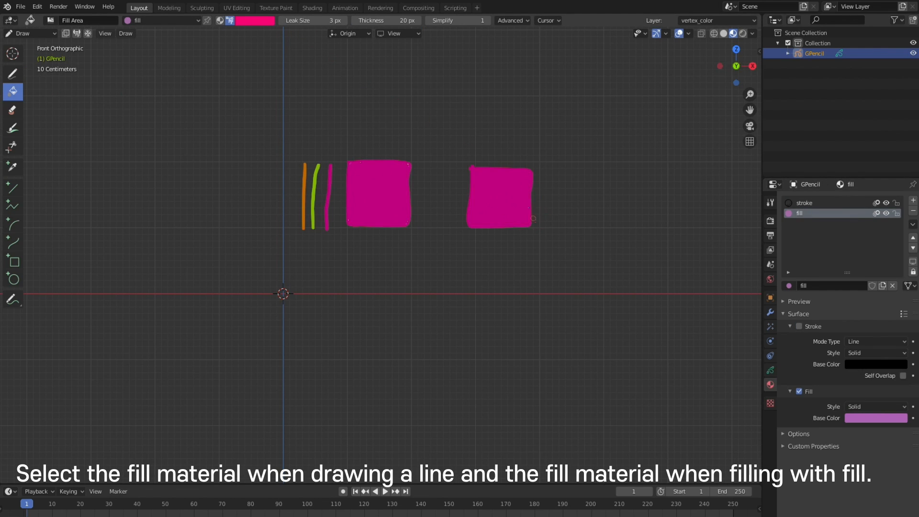
Step: Keep Draw mode active and switch from the Fill tool to the Pencil tool
{"action": "left_click", "coordinate": [29, 33]}
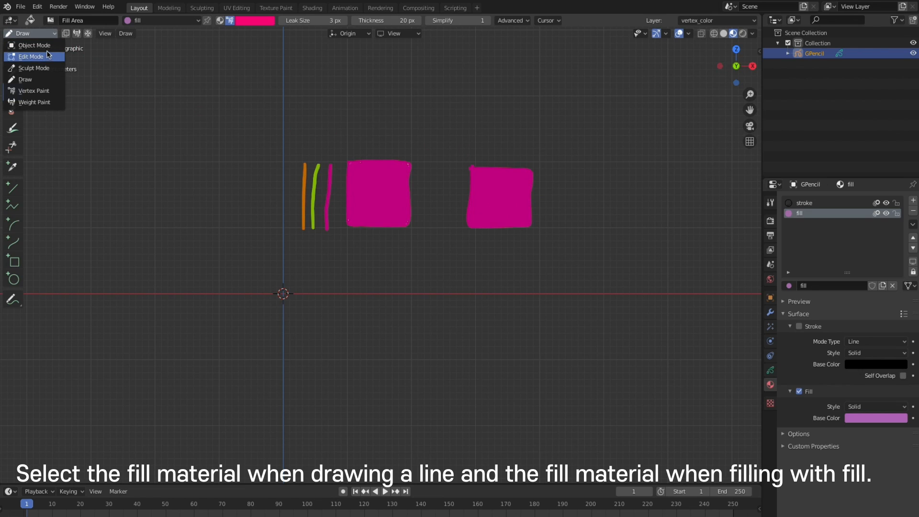
{"action": "left_click", "coordinate": [46, 79]}
{"action": "left_click", "coordinate": [12, 74]}
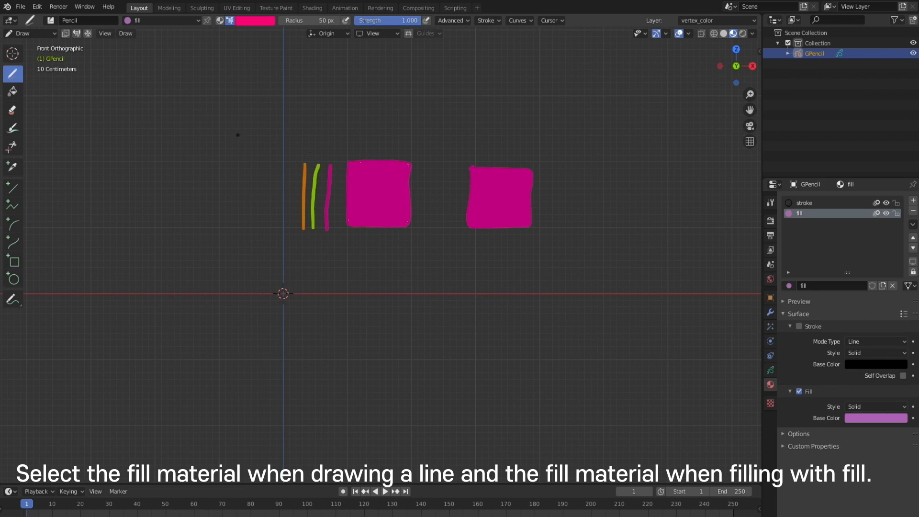